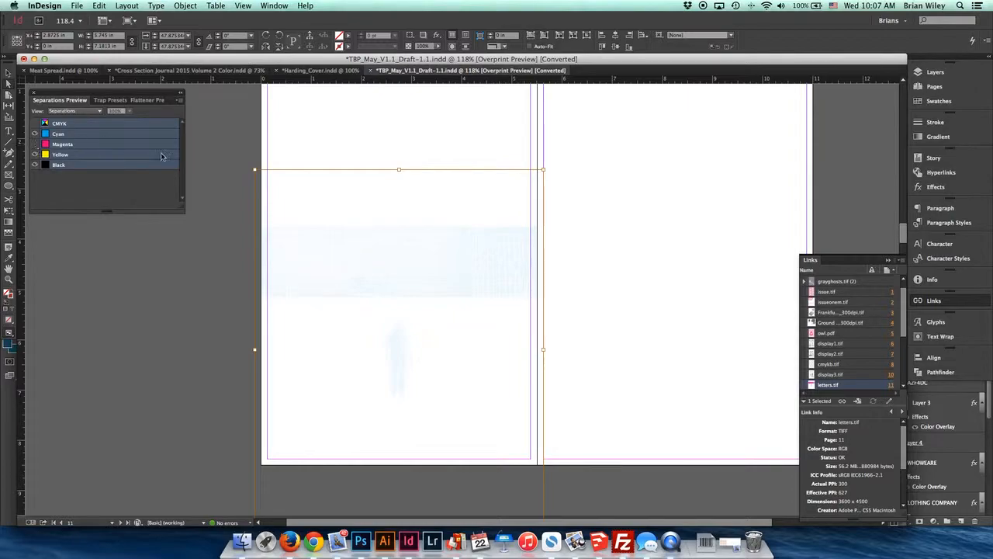
Compare the spread with the Magenta separation plate shown and hidden, leave all plates visible, and clear the selection
left_click(37, 144)
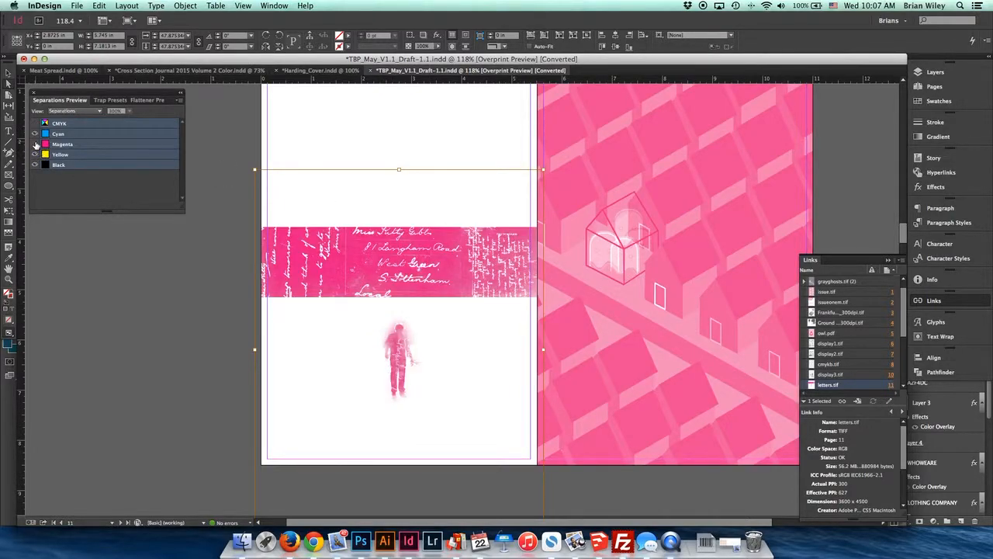
left_click(37, 144)
left_click(36, 144)
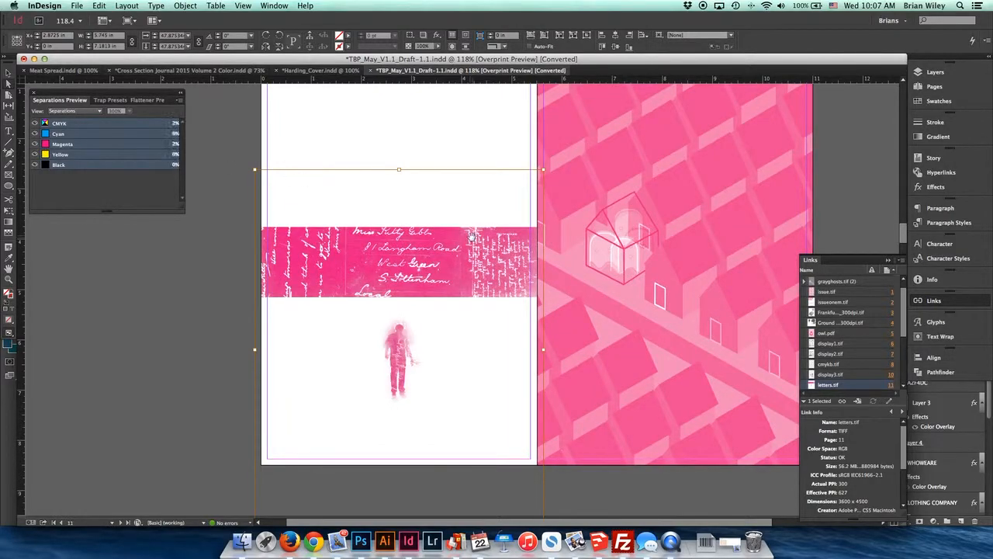
left_click(210, 231)
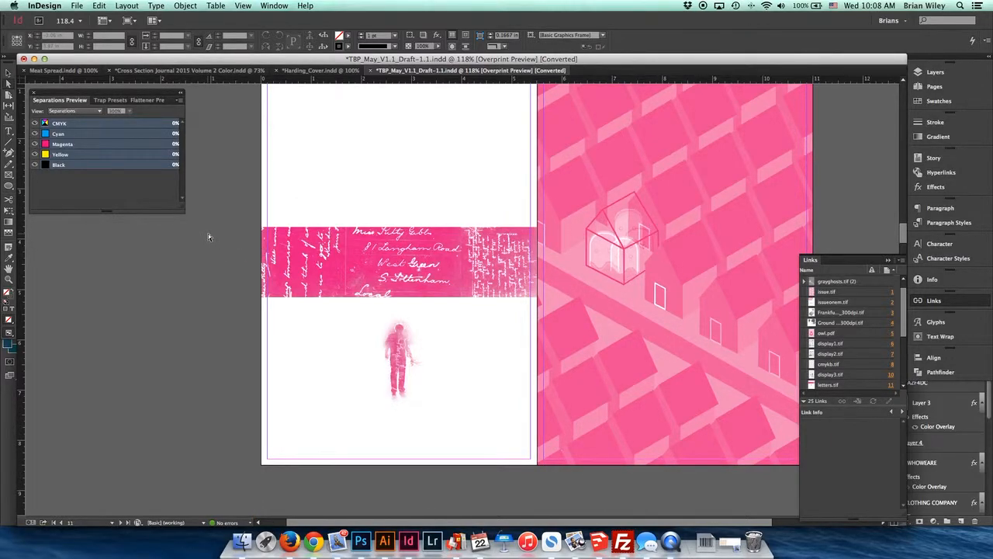
Try a C=100 M=0 Y=0 K=0 fill on the grayghosts.tif house image, then restore its C=0 M=100 Y=0 K=0 fill
left_click(838, 280)
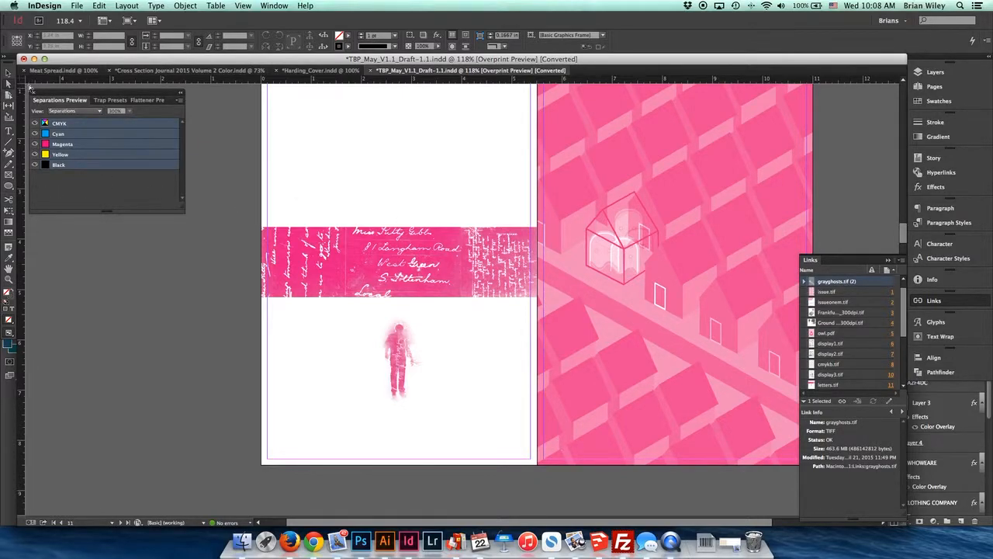
left_click(606, 254)
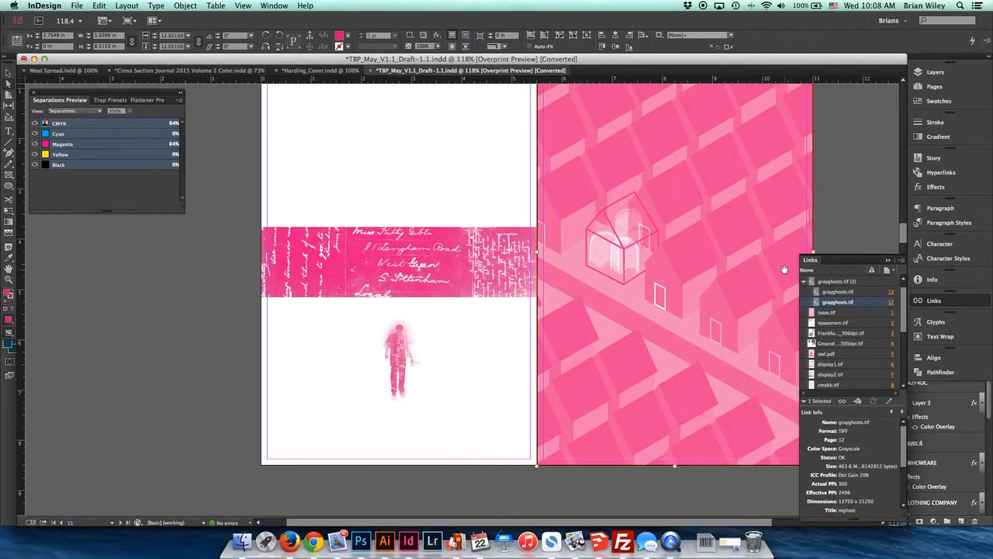
left_click(347, 35)
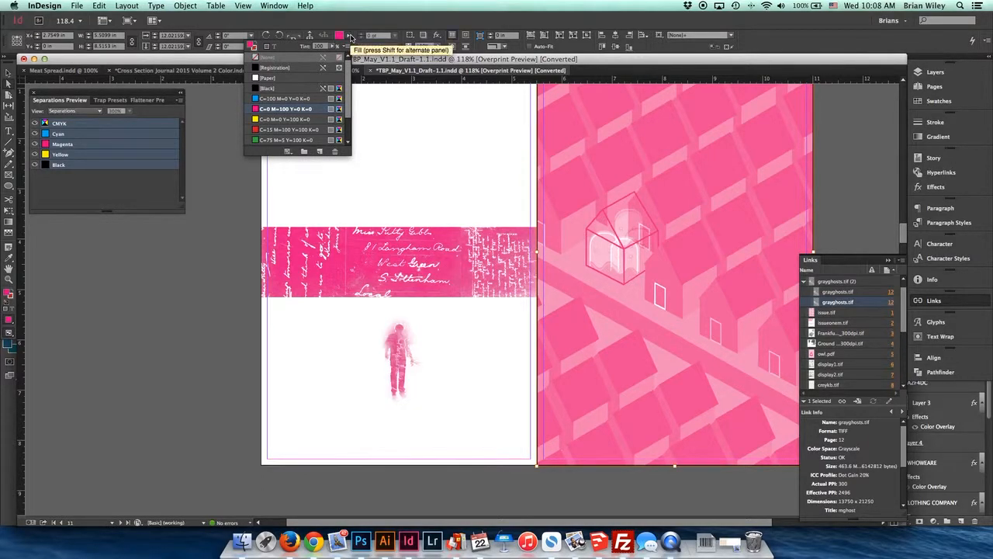
left_click(304, 100)
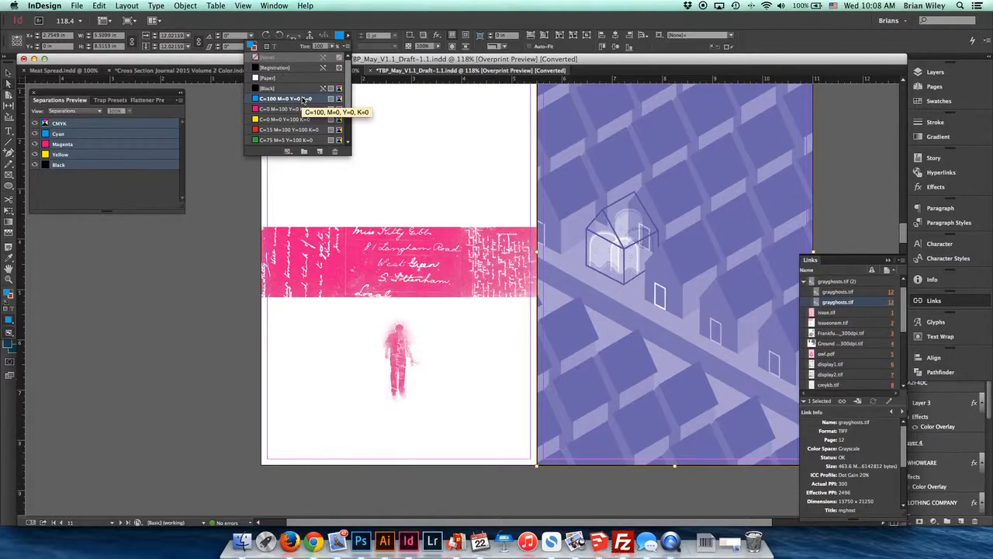
left_click(297, 110)
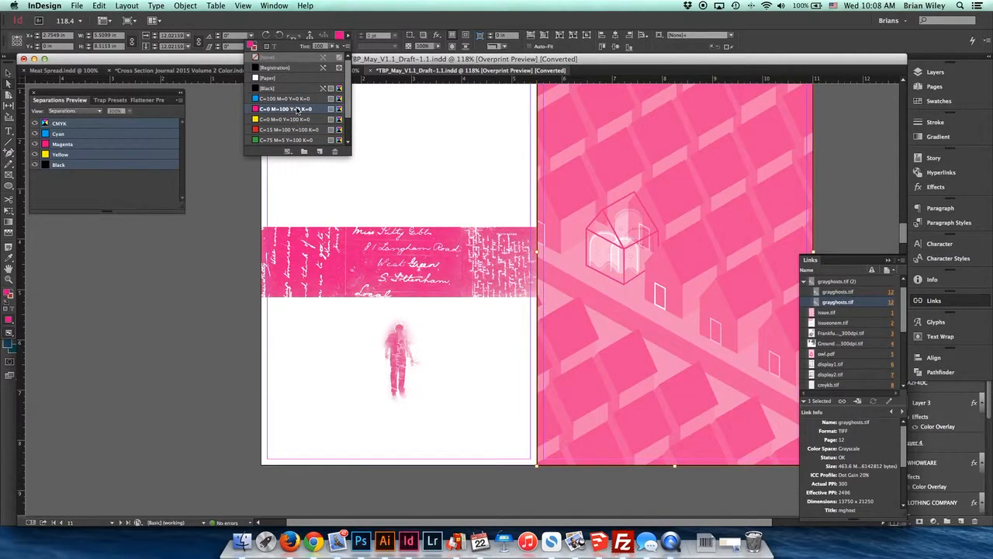
left_click(301, 216)
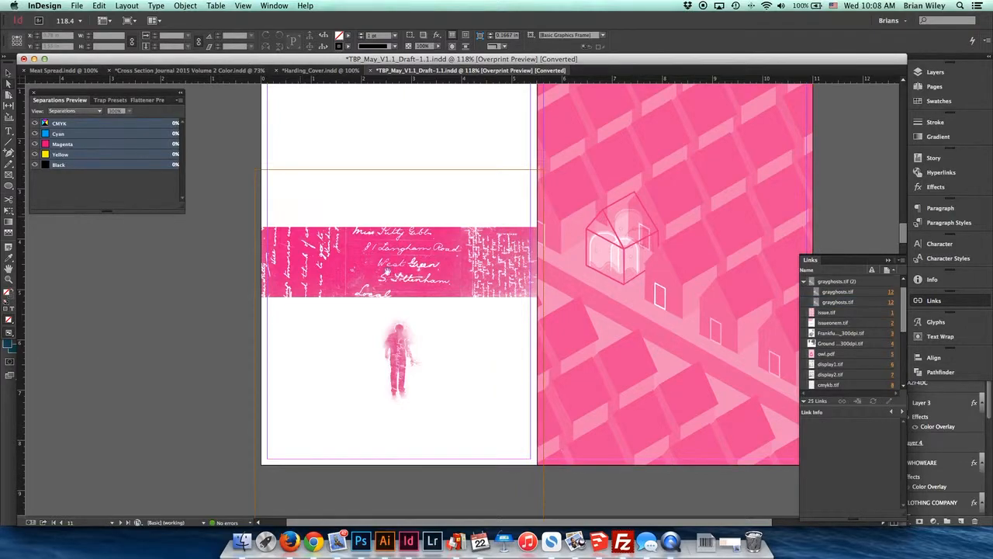
Open the linked letters.tif image from page 11 for editing in Adobe Photoshop CC 2014
left_click(402, 300)
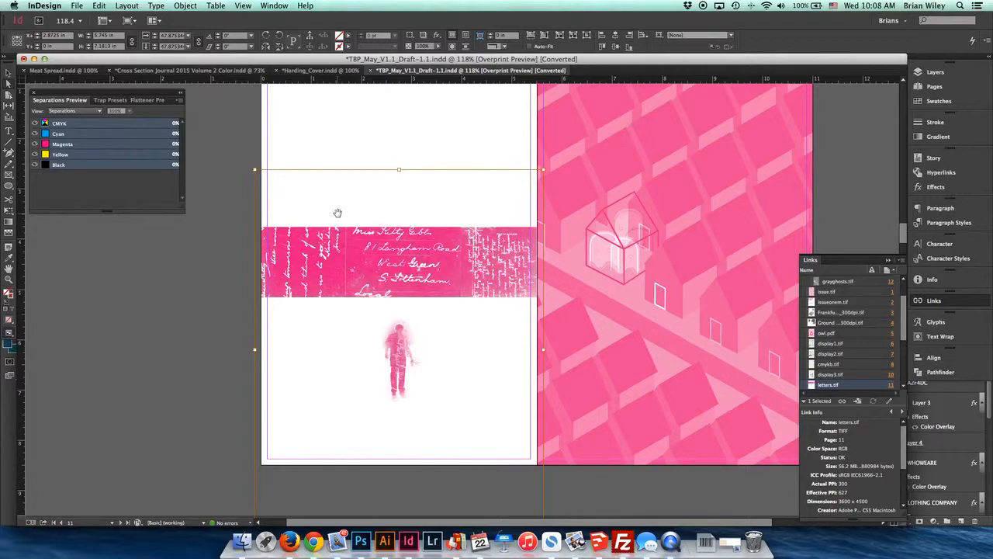
left_click(899, 261)
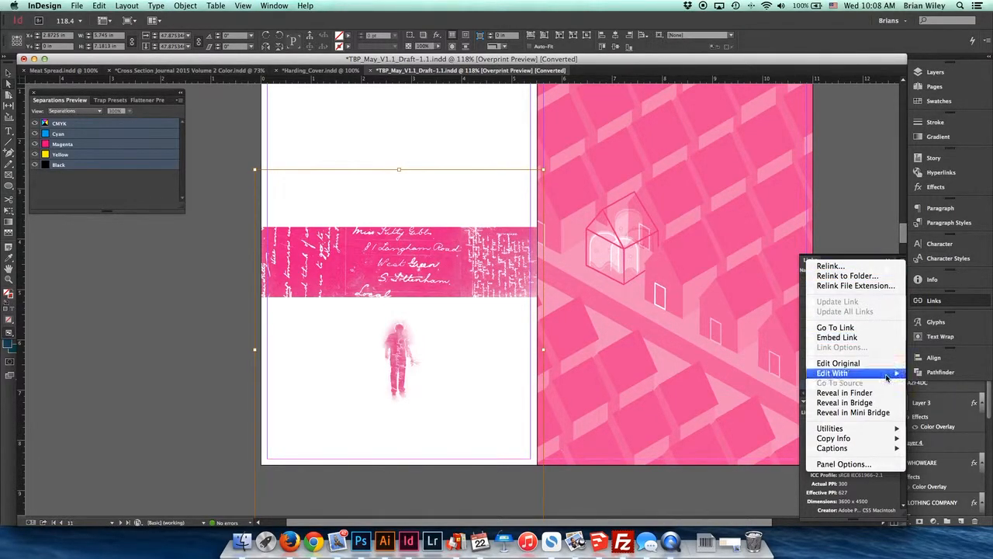
mouse_move(887, 377)
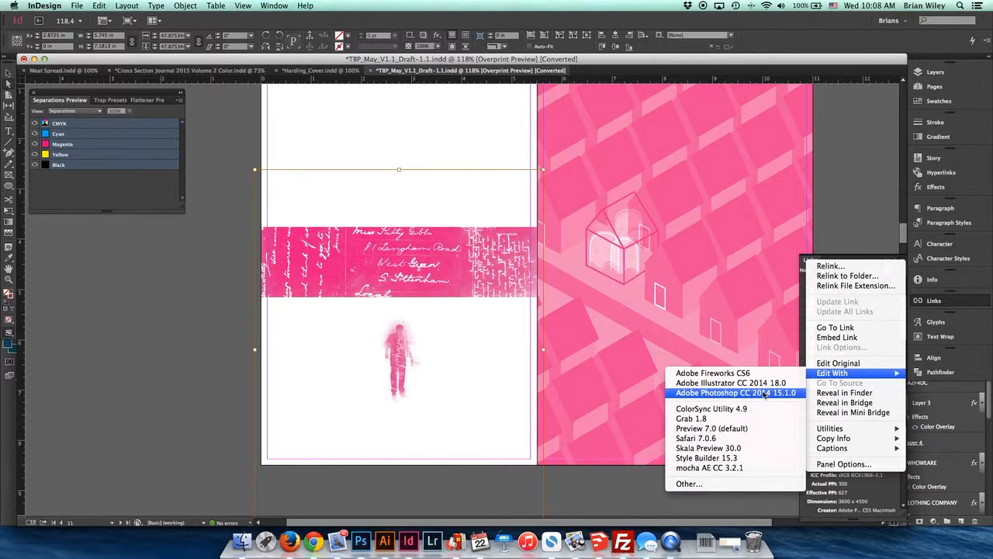
left_click(764, 394)
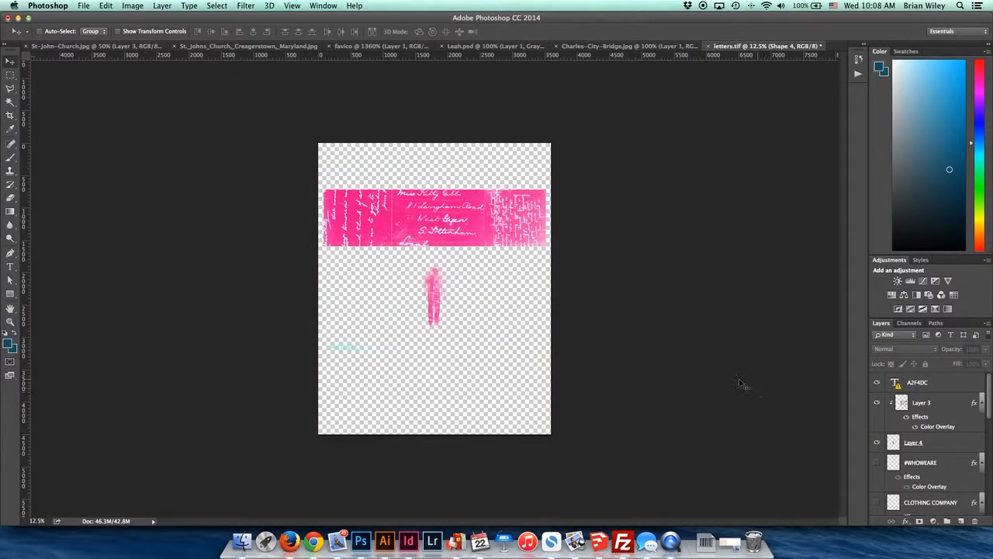
Convert letters.tif from RGB to Grayscale mode without merging its layers or rasterizing its smart objects
left_click(125, 5)
mouse_move(155, 18)
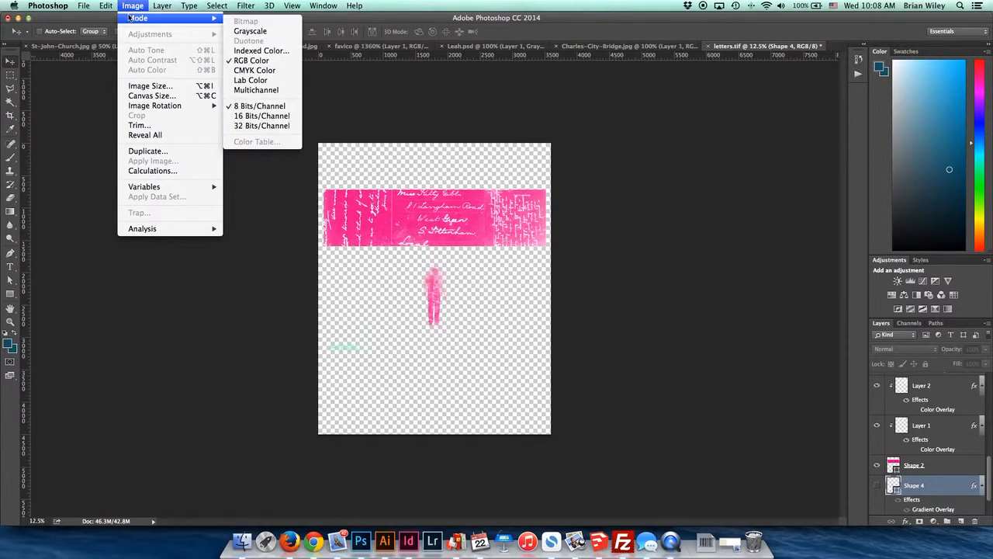
left_click(247, 28)
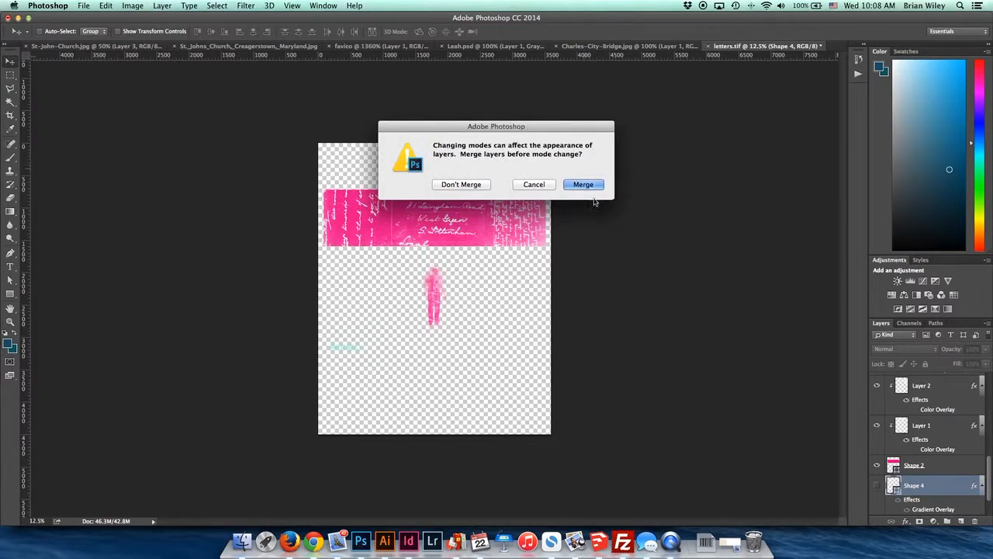
left_click(475, 186)
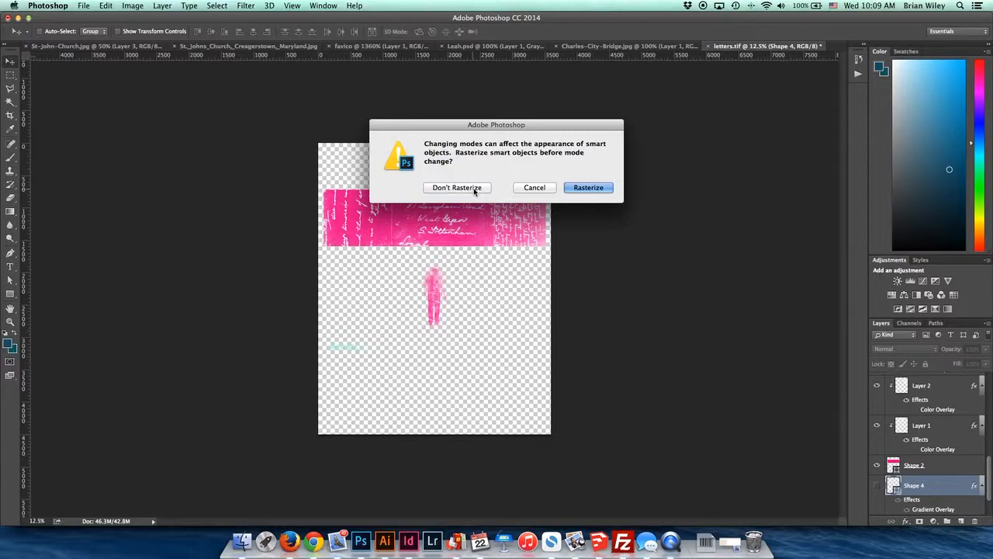
left_click(457, 188)
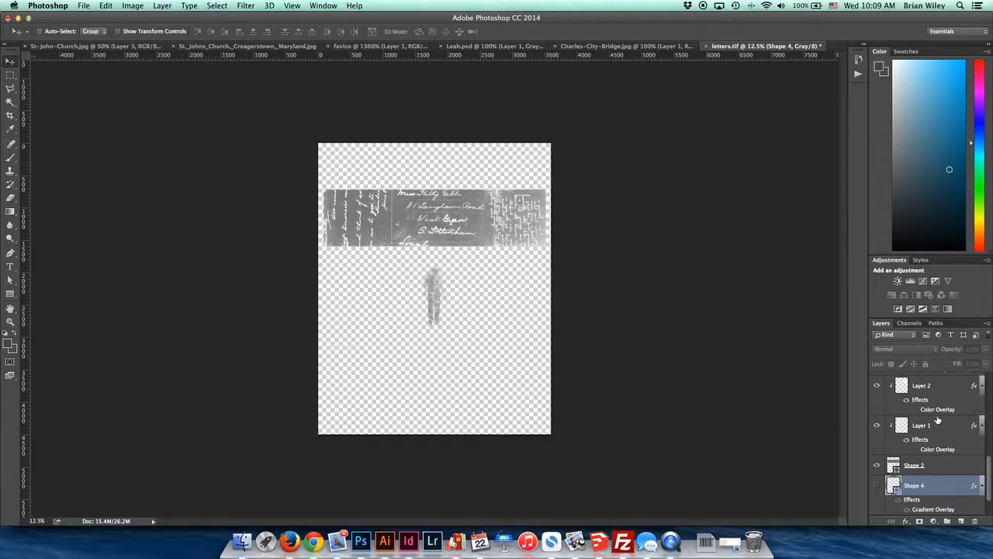
Hide the A2F4DC text layer in letters.tif and save the file
scroll(924, 413, "up", 5)
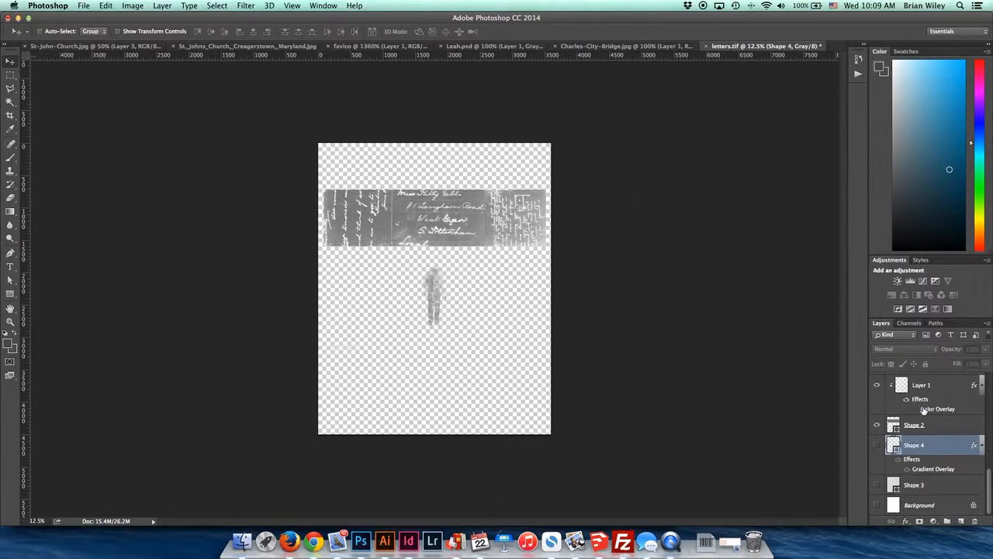
scroll(923, 409, "down", 4)
scroll(923, 408, "up", 4)
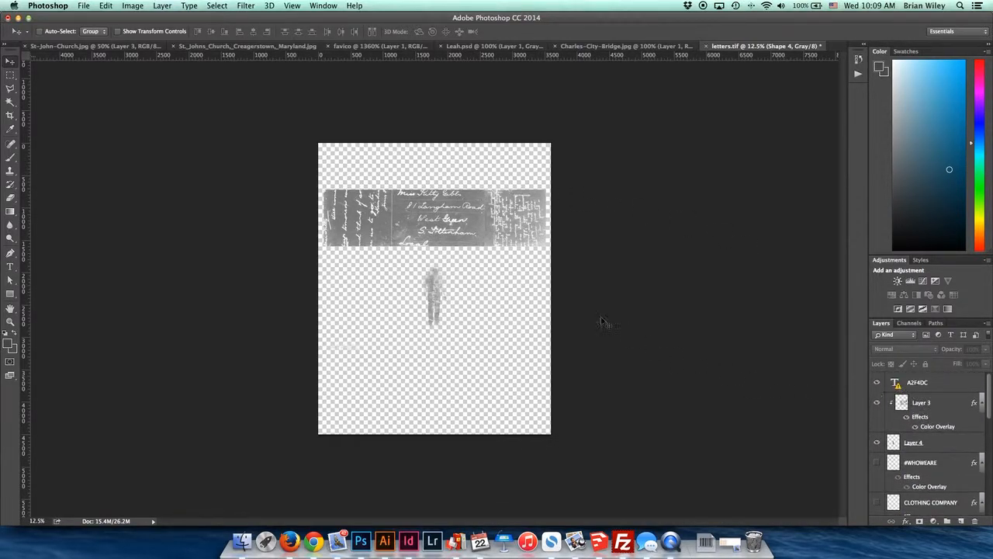
left_click(877, 382)
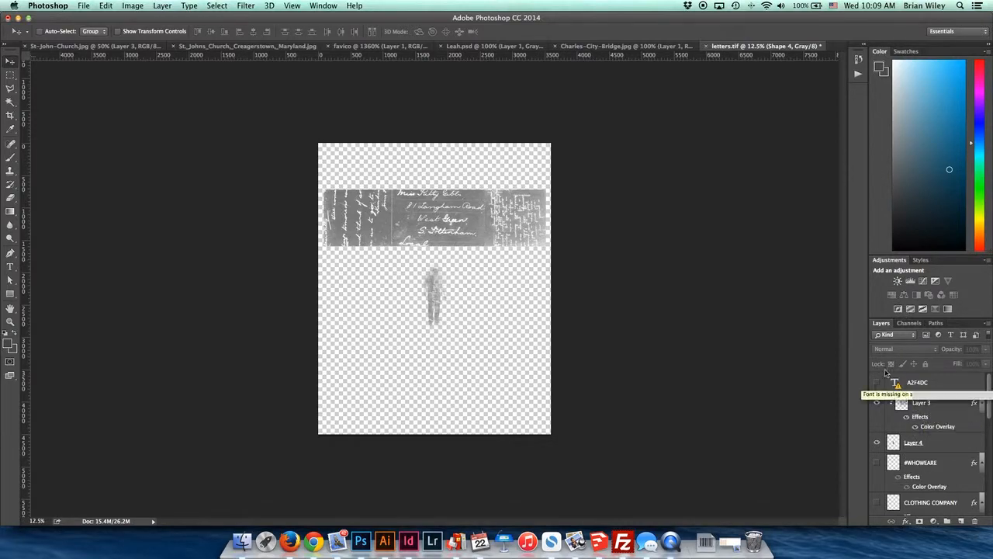
key("super+s")
Switch to InDesign and colour the grayscale letters.tif image with the C=0 M=100 Y=0 K=0 swatch
key("super+Tab")
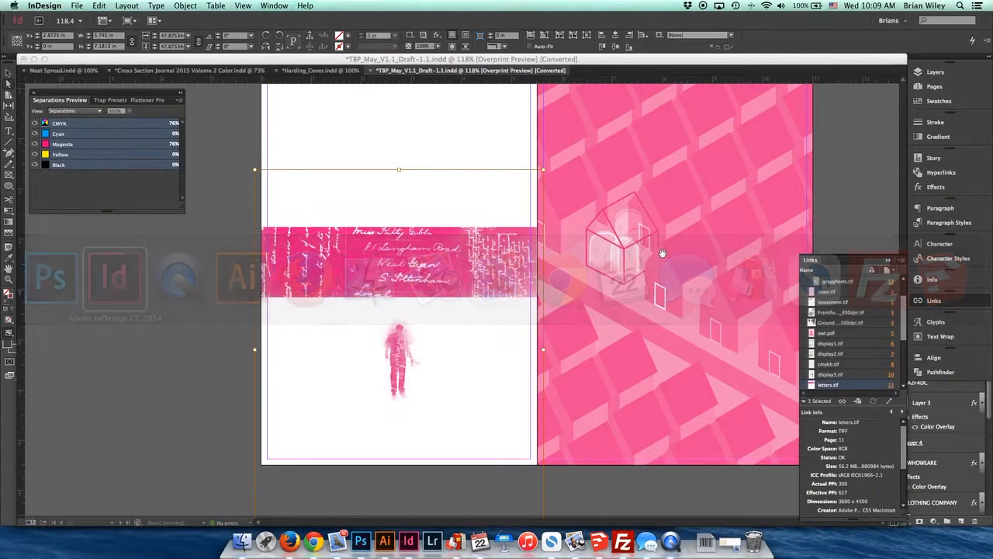
left_click(431, 277)
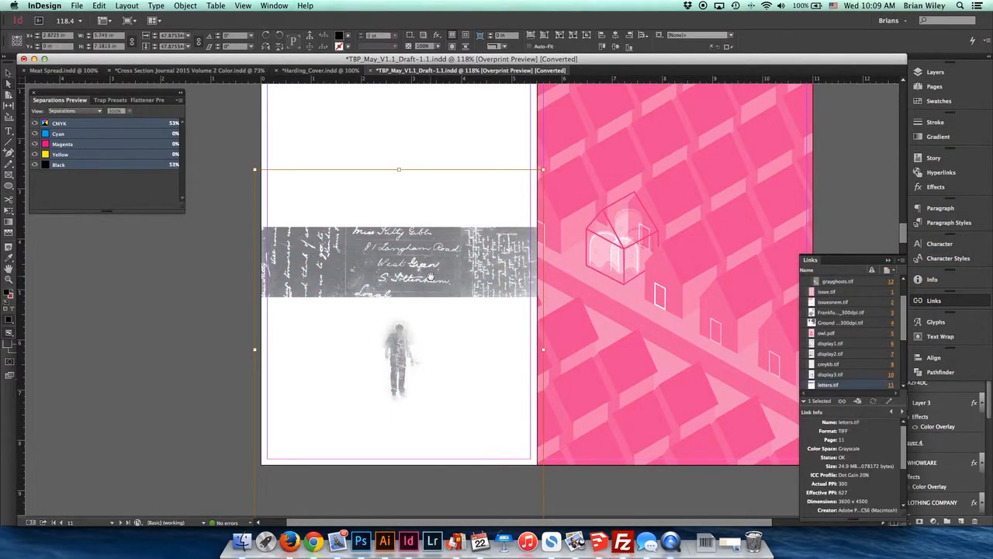
left_click(348, 37)
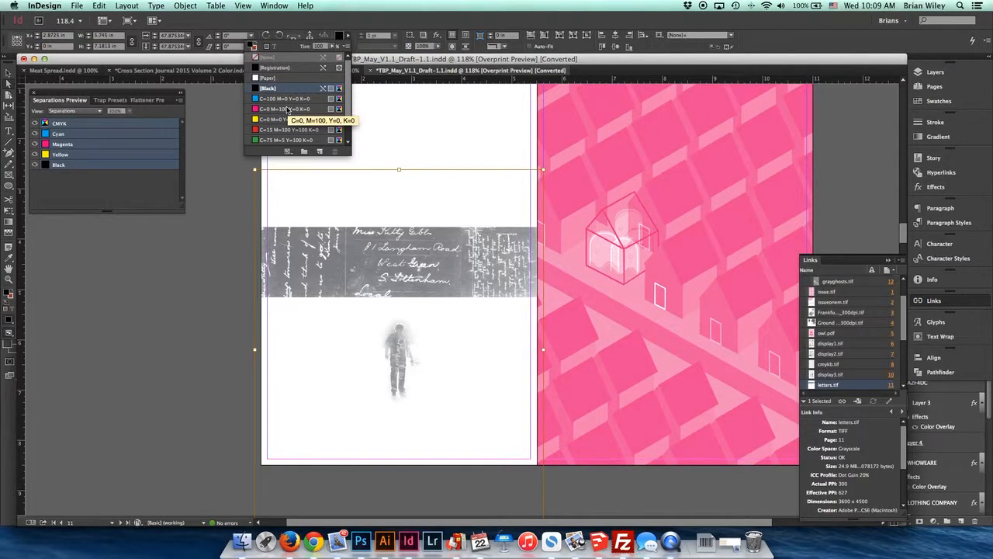
left_click(287, 108)
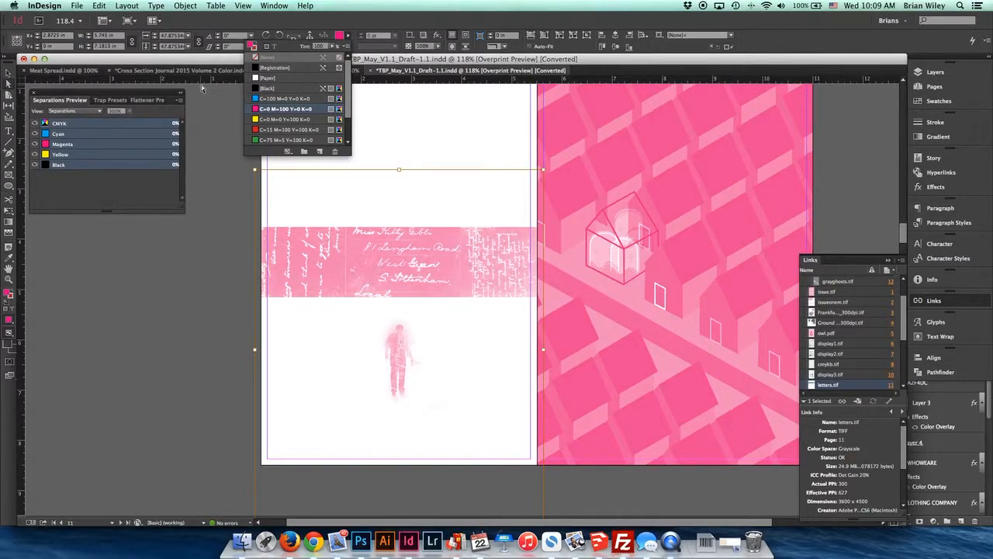
left_click(219, 301)
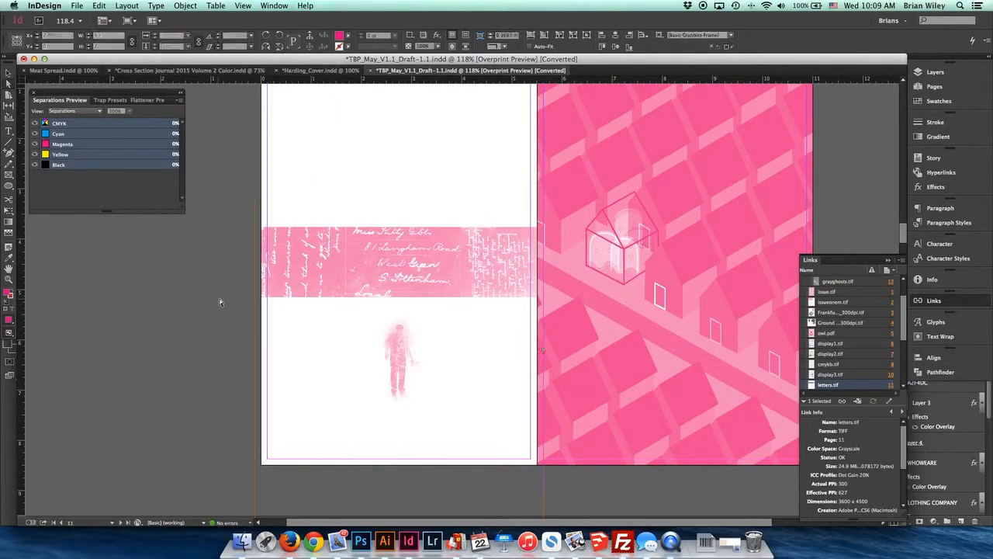
Switch back to Photoshop and undo the grayscale conversion and the hidden text layer in letters.tif
key("super+Tab")
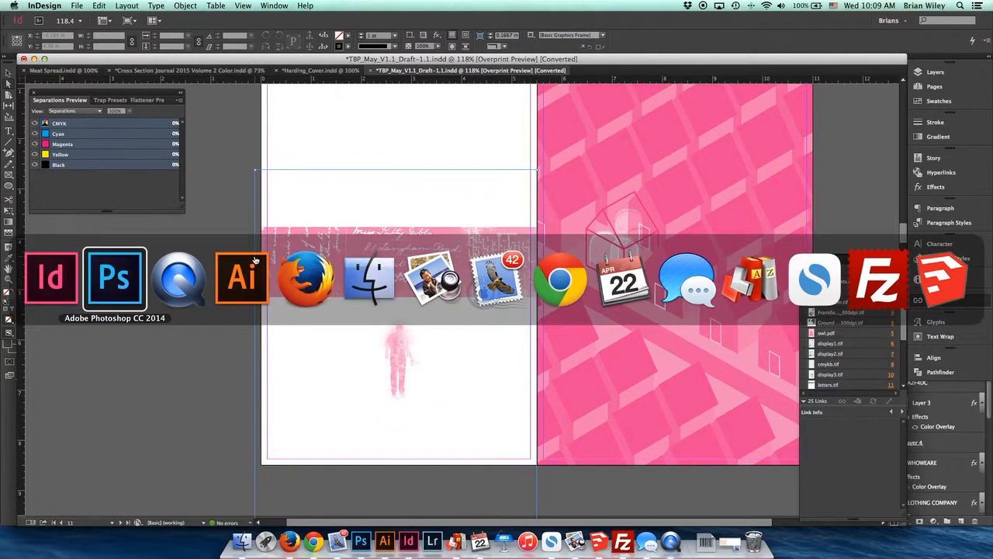
key("super+Tab")
key("super+Tab")
key("super+Tab")
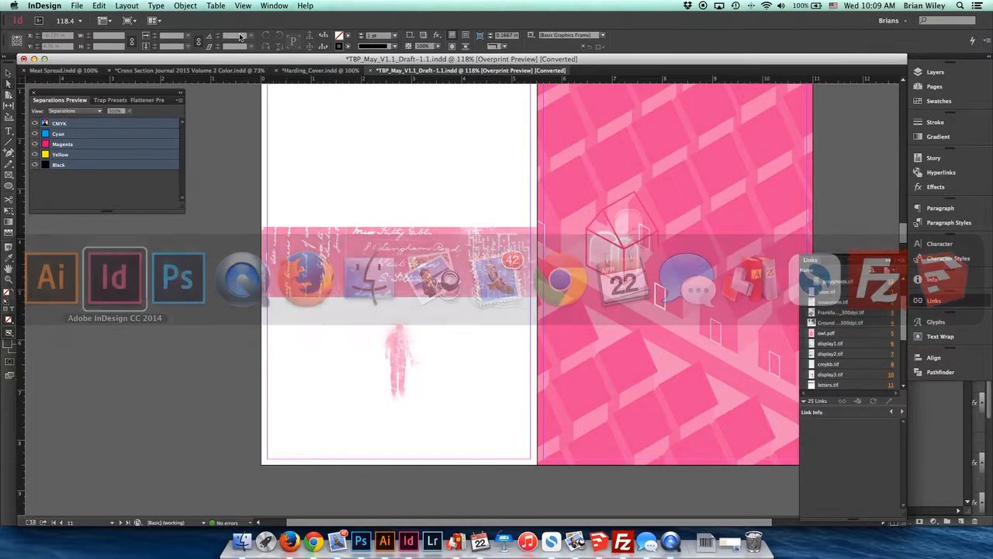
key("super+Tab")
key("super+Tab")
left_click(106, 5)
left_click(108, 38)
Convert letters.tif to CMYK Color with the U.S. Web Coated (SWOP) v2 profile, without merging layers or rasterizing smart objects
left_click(132, 5)
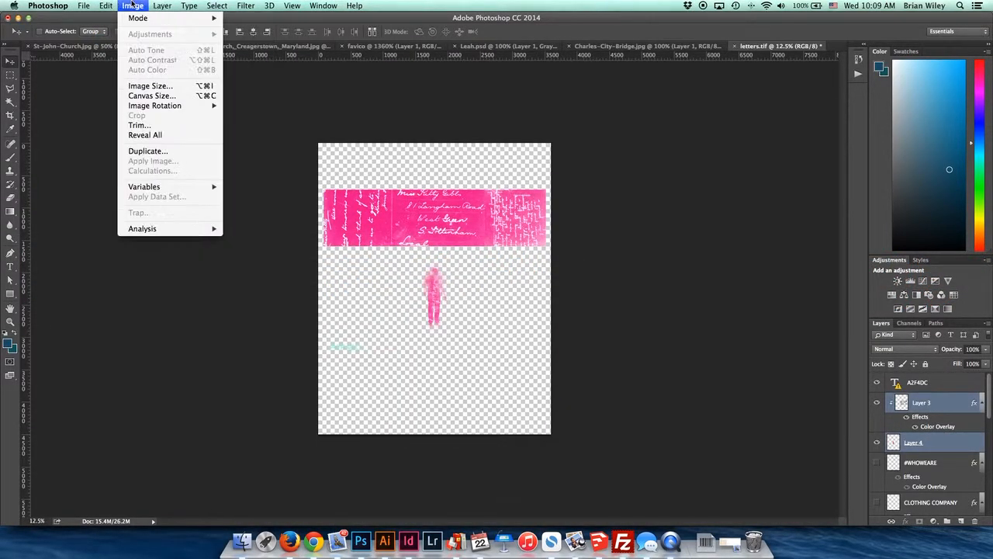
mouse_move(140, 18)
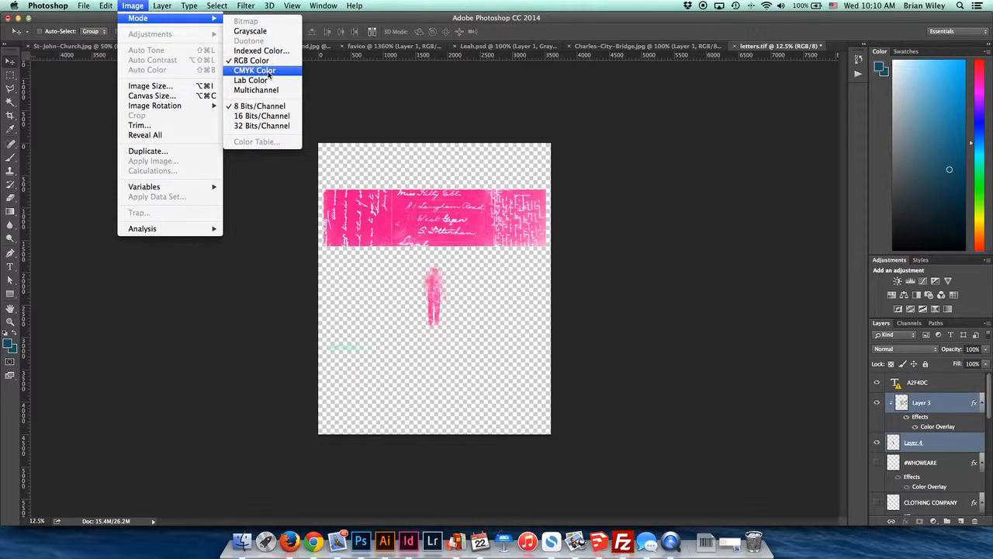
left_click(269, 75)
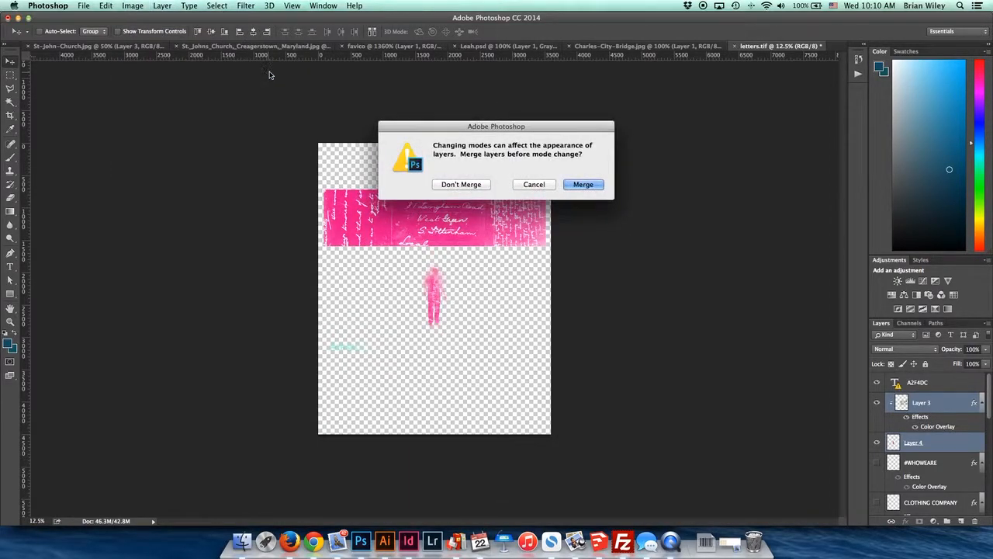
left_click(443, 184)
left_click(451, 189)
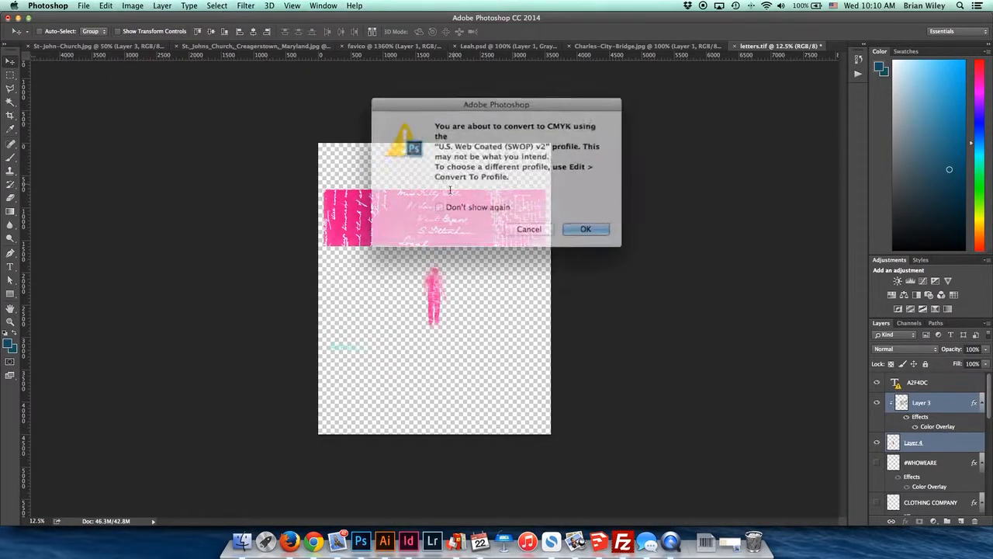
left_click(570, 226)
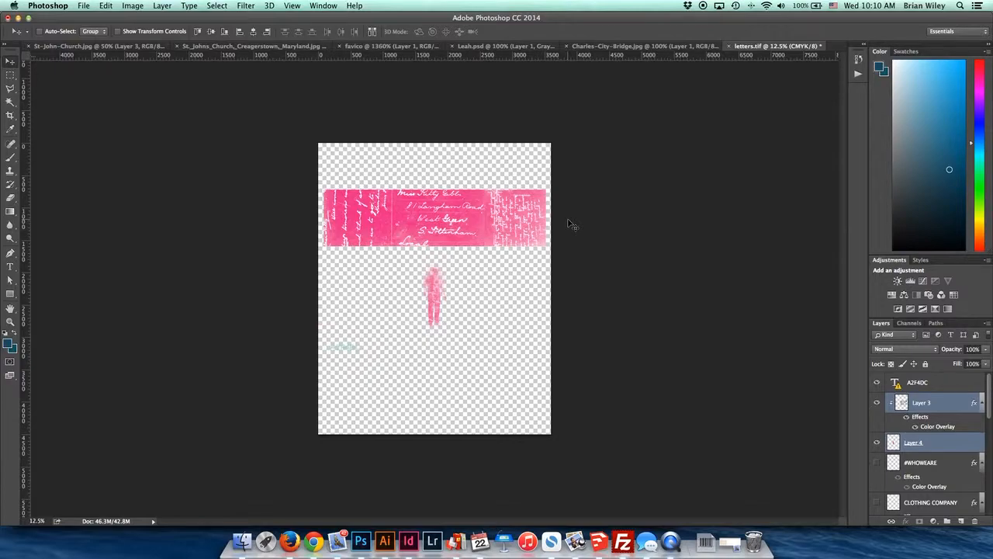
Convert the CMYK version of letters.tif to Grayscale, keeping the layers unmerged and the smart objects unrasterized
left_click(132, 6)
mouse_move(140, 19)
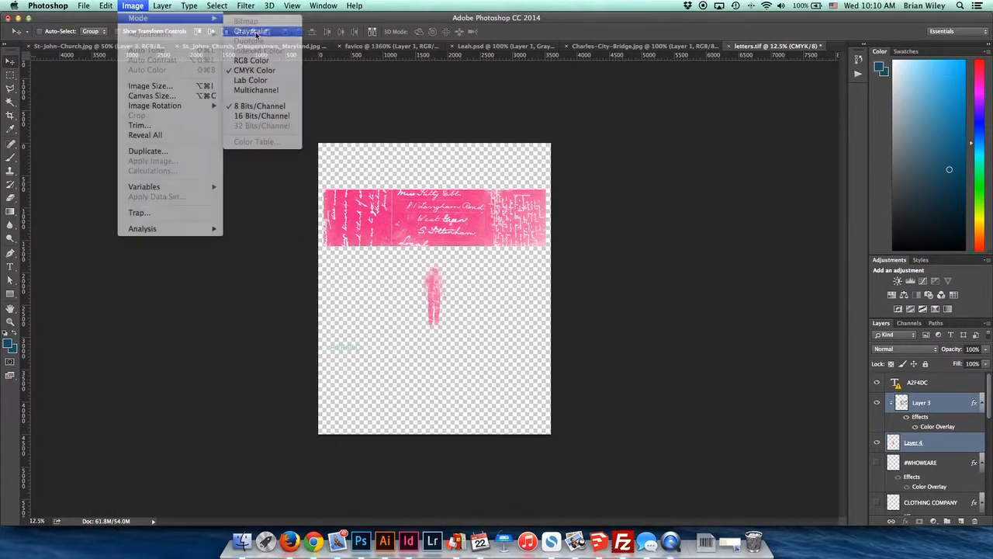
left_click(258, 31)
left_click(450, 185)
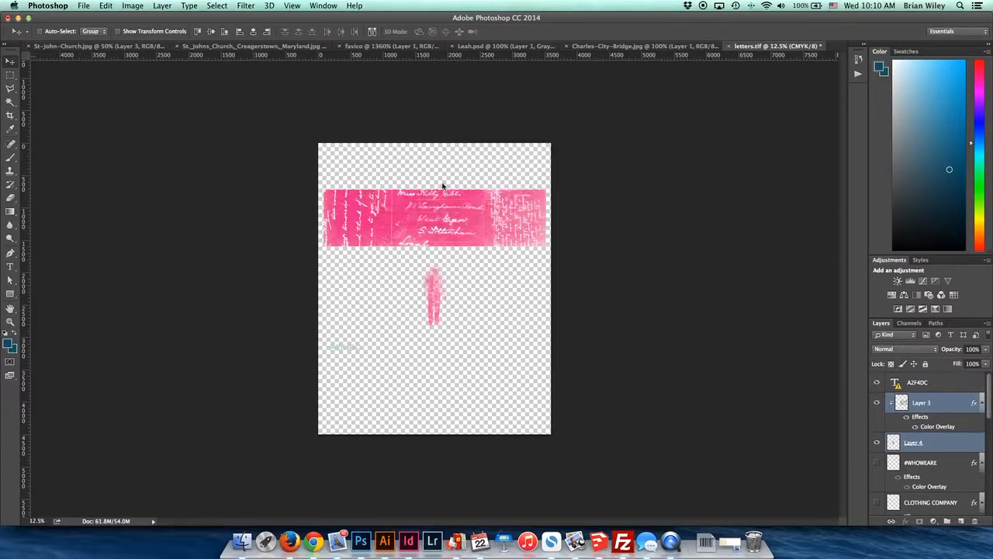
left_click(455, 188)
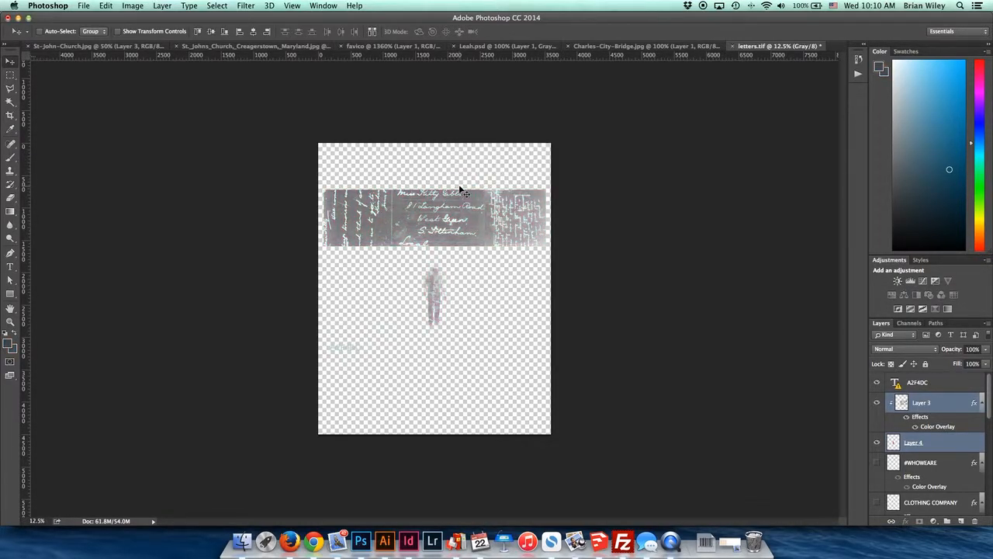
Switch to InDesign and update the modified letters.tif link in the layout
key("super+Tab")
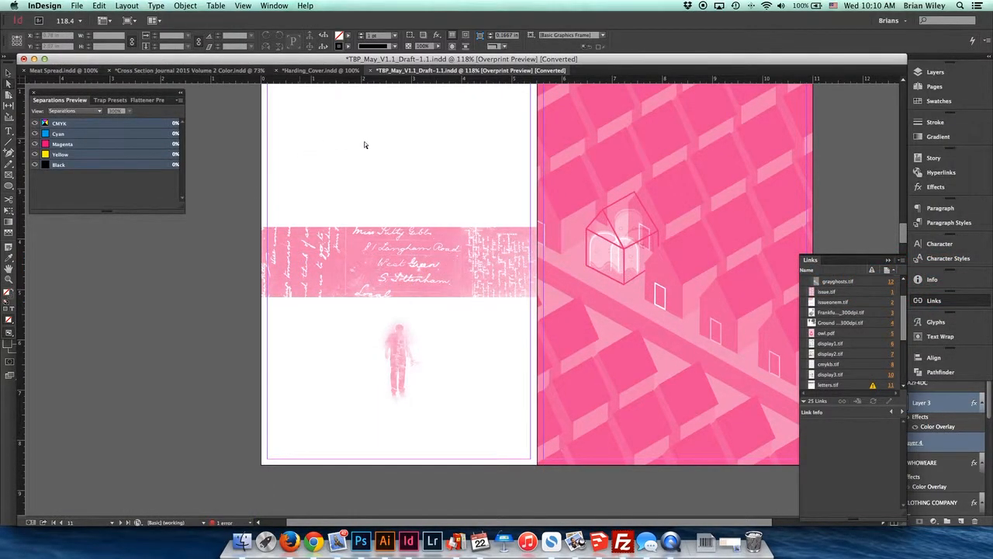
double_click(873, 387)
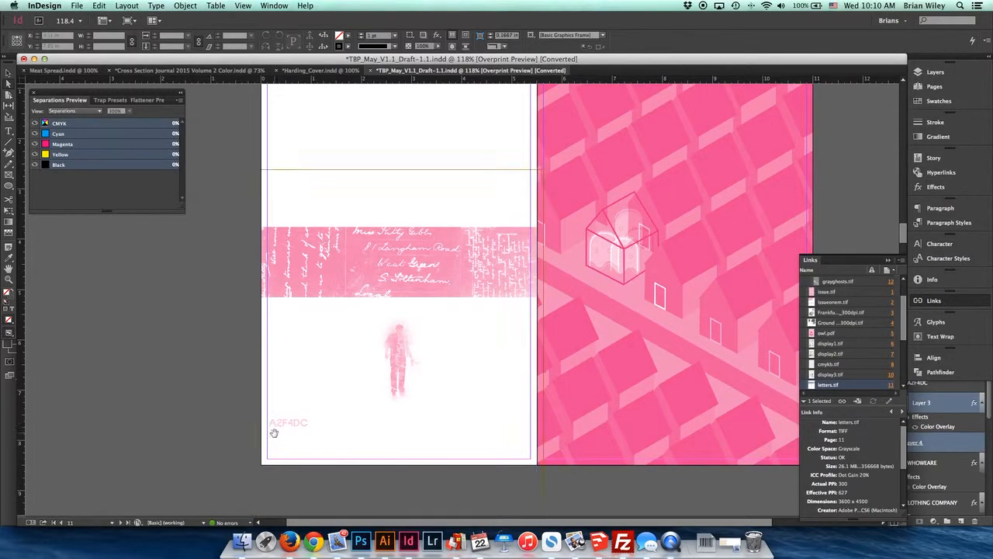
Hide the A2F4DC text layer of letters.tif in Photoshop, and update the image's link back in InDesign
key("super+Tab")
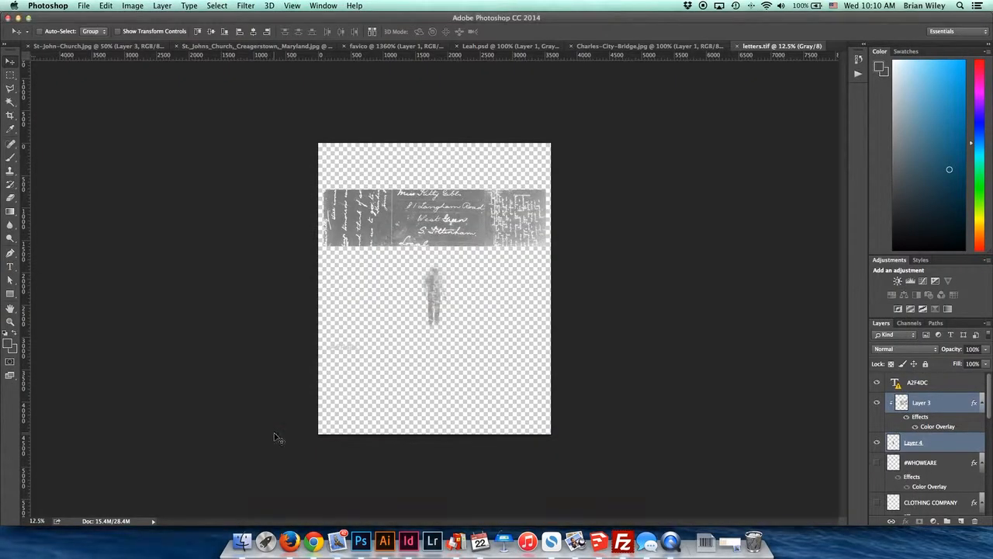
left_click(877, 382)
key("super+Tab")
left_click(873, 386)
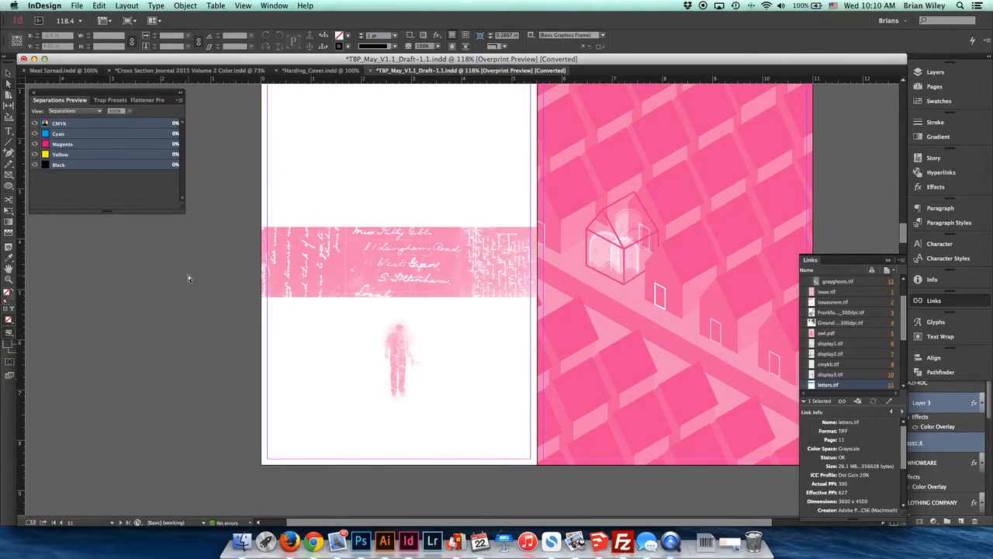
Try the C=100 M=0 Y=0 K=0 and C=75 M=5 Y=100 K=0 swatches on the letters.tif image and restore C=0 M=100 Y=0 K=0
scroll(192, 265, "down", 1)
scroll(192, 265, "up", 5)
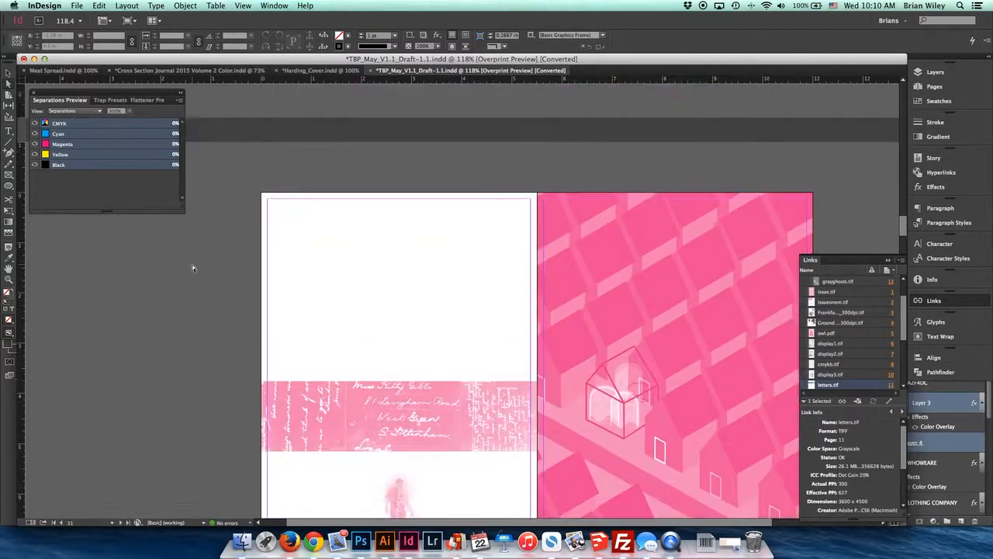
scroll(194, 265, "down", 5)
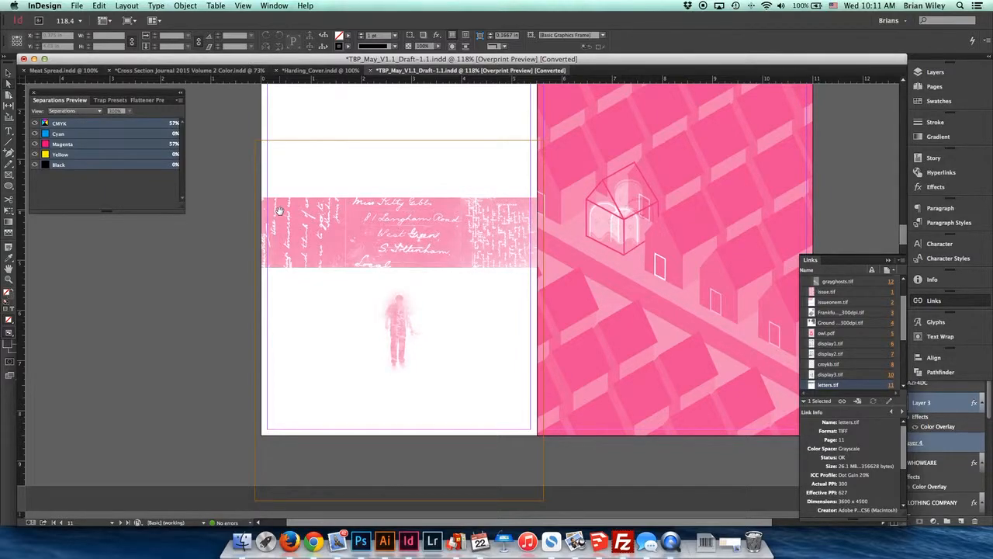
left_click(446, 297)
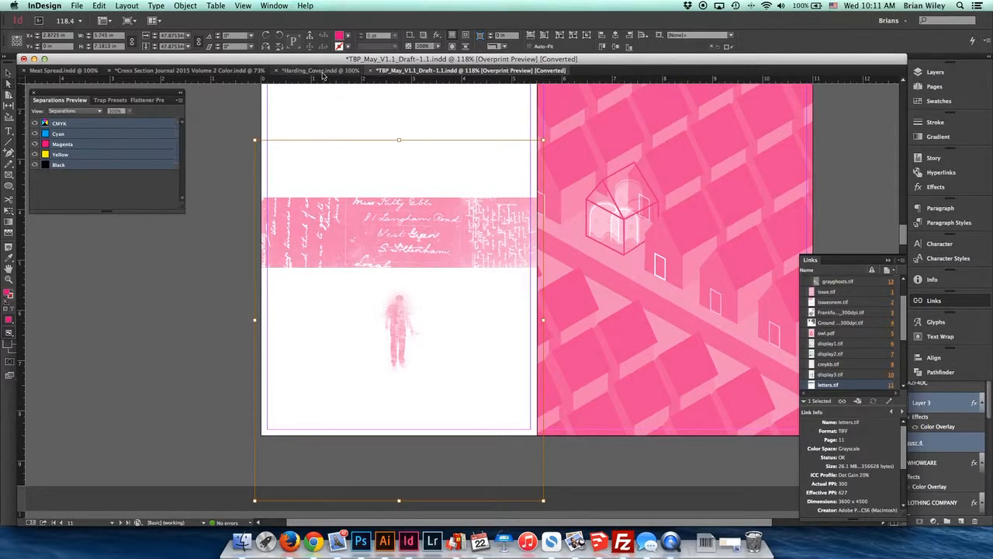
left_click(349, 36)
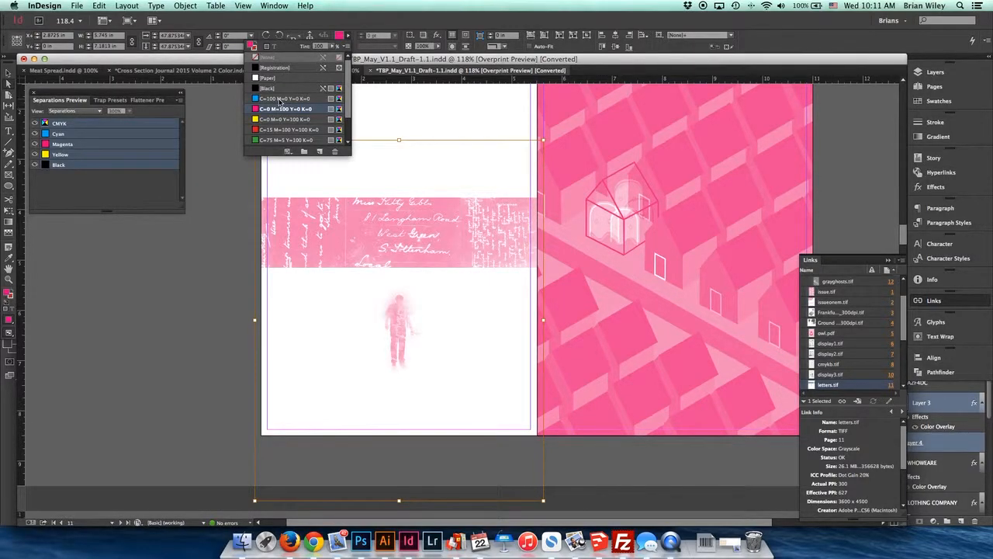
left_click(281, 99)
left_click(279, 141)
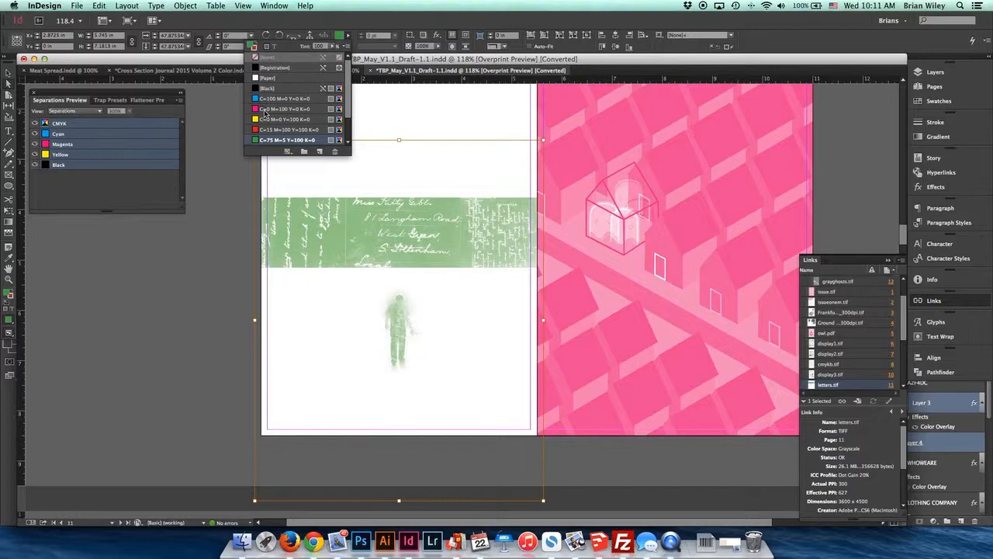
left_click(281, 109)
left_click(227, 214)
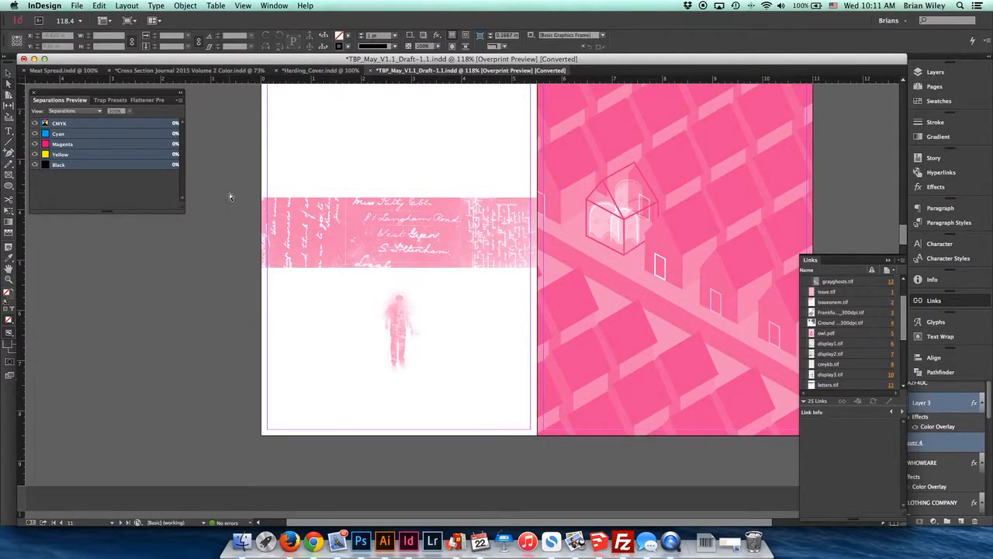